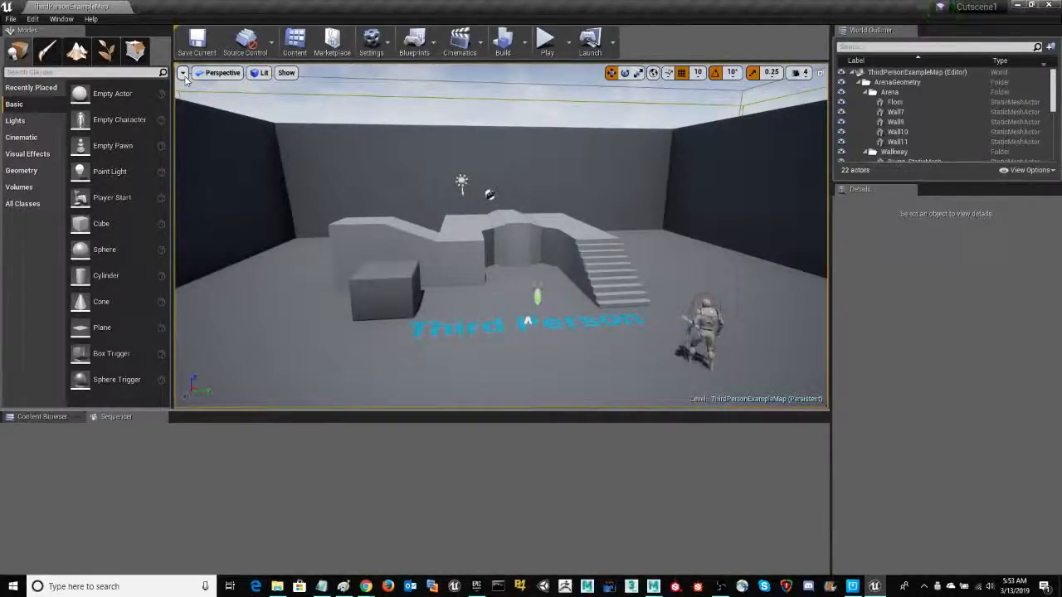
# Change the viewport layout to two side-by-side panes
pyautogui.click(183, 74)
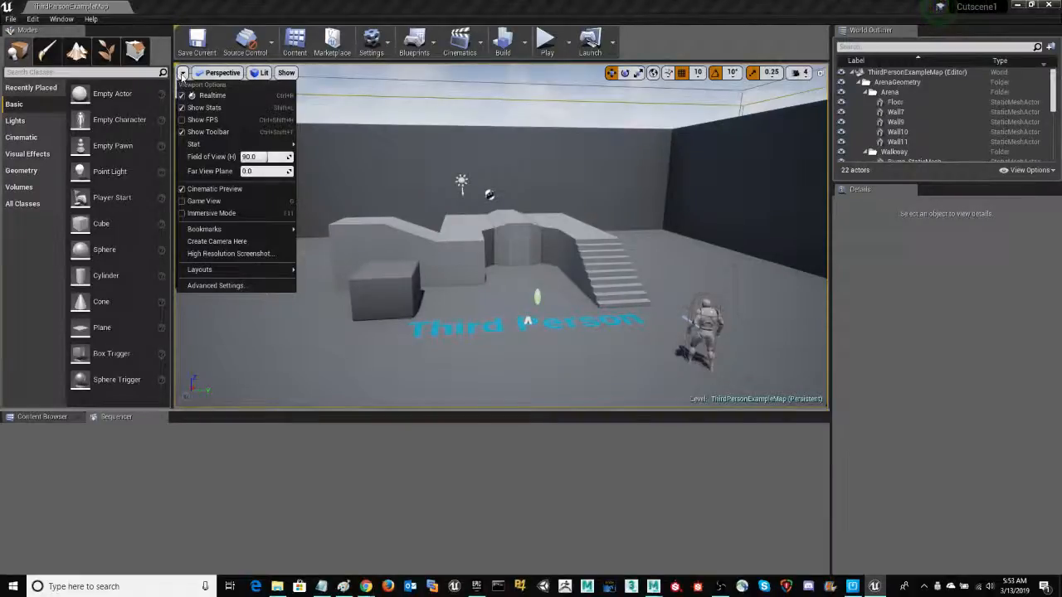
pyautogui.moveTo(204, 272)
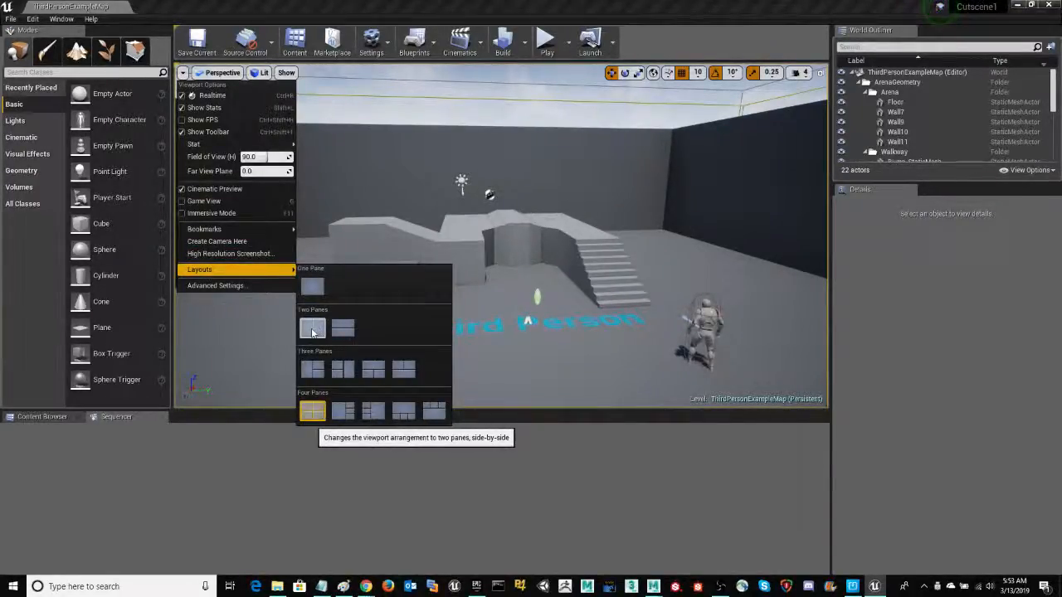
pyautogui.click(312, 330)
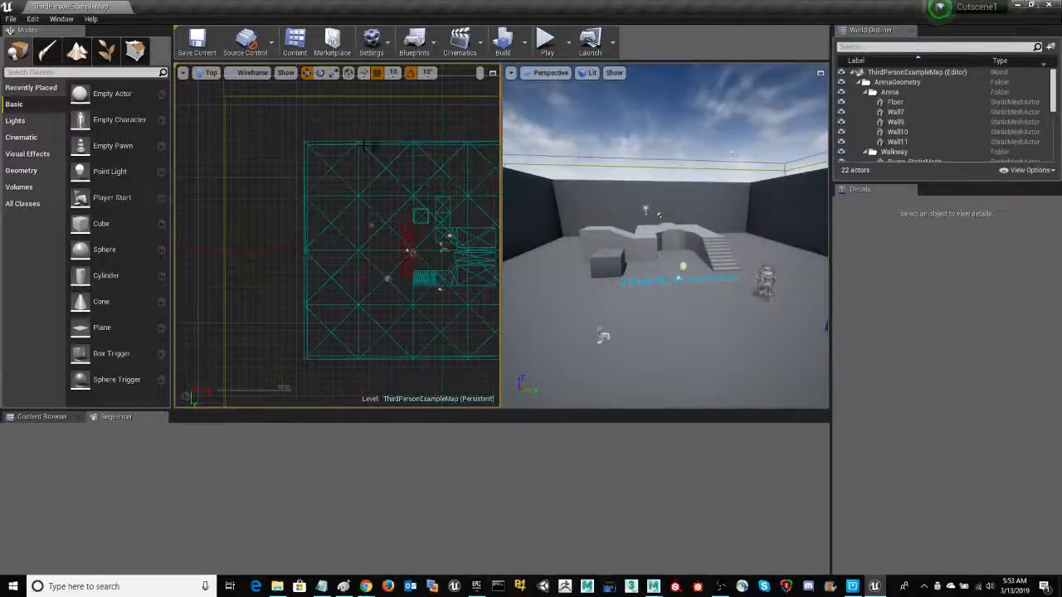
# Switch the Top view pane to Perspective and make the other pane a Cinematic Viewport, slightly widening the cinematic pane
pyautogui.click(211, 73)
pyautogui.click(224, 87)
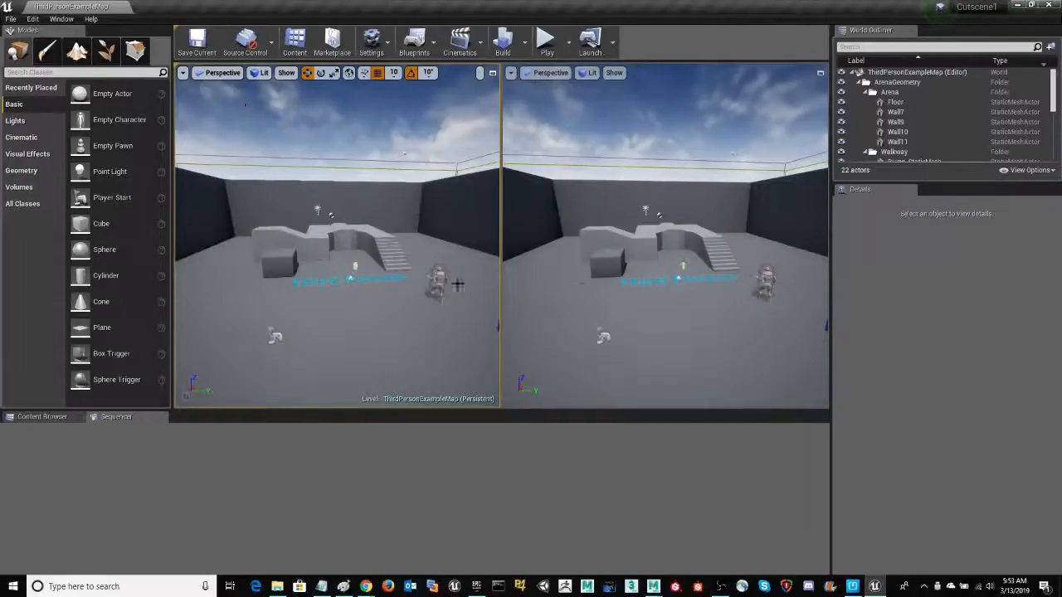
pyautogui.click(546, 73)
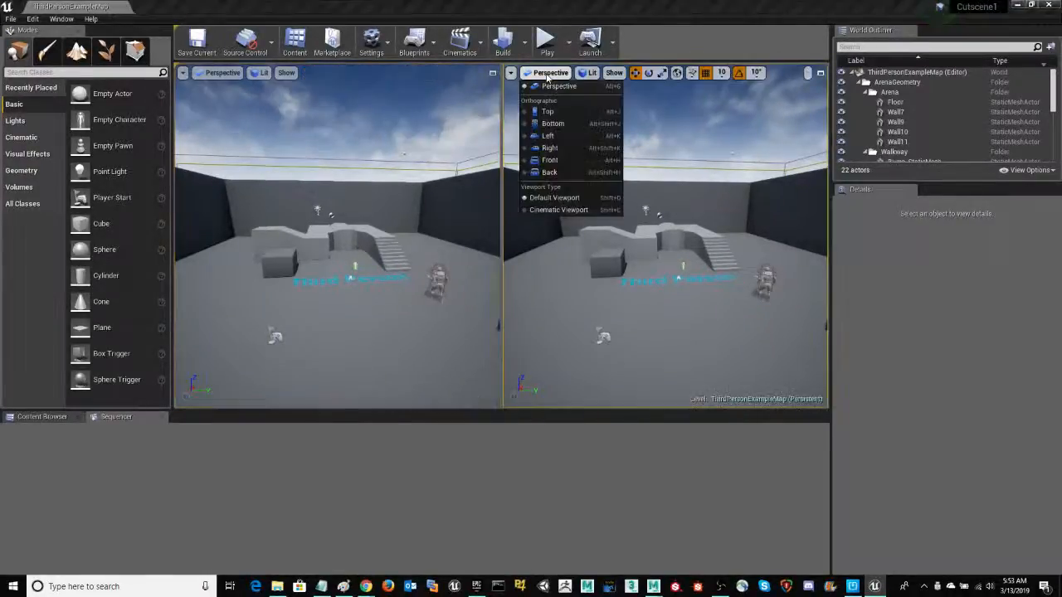
pyautogui.click(544, 213)
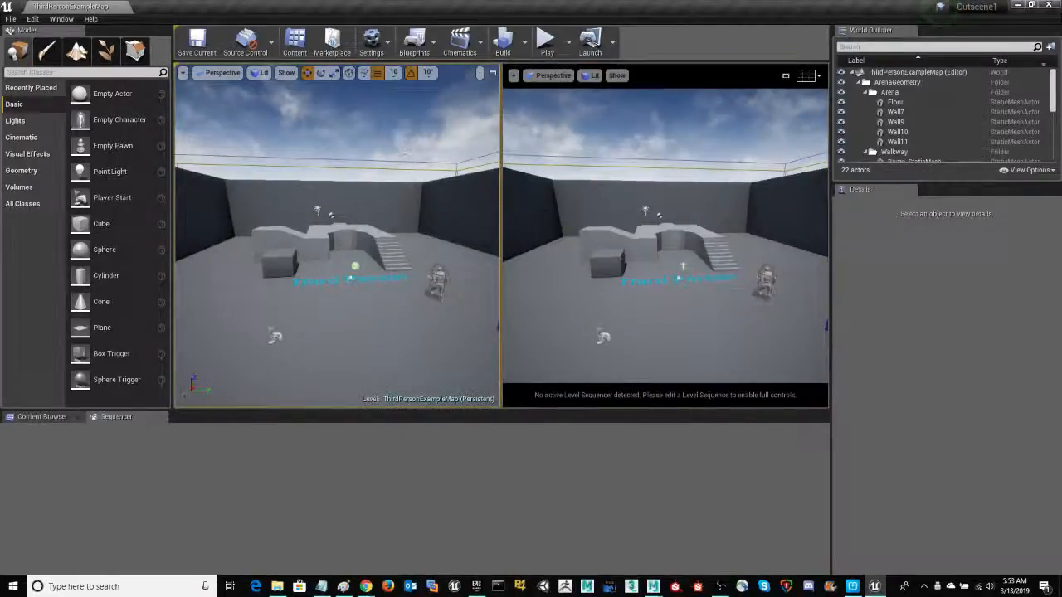
pyautogui.moveTo(494, 205); pyautogui.dragTo(498, 209)
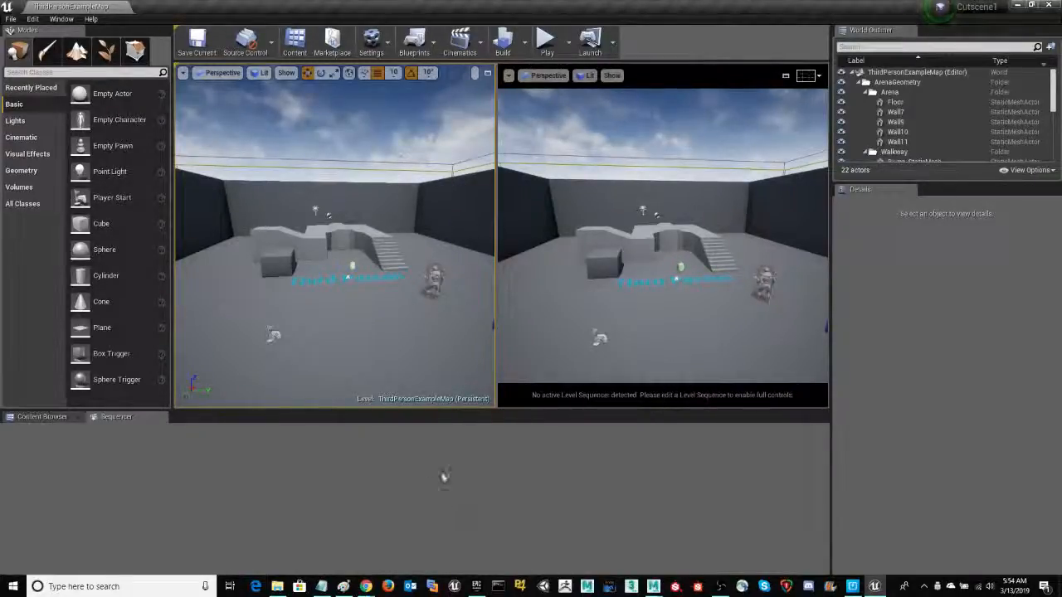
# Add a level sequence named NewLevelSequence_Cutscene, saved in the Content root folder
pyautogui.click(460, 41)
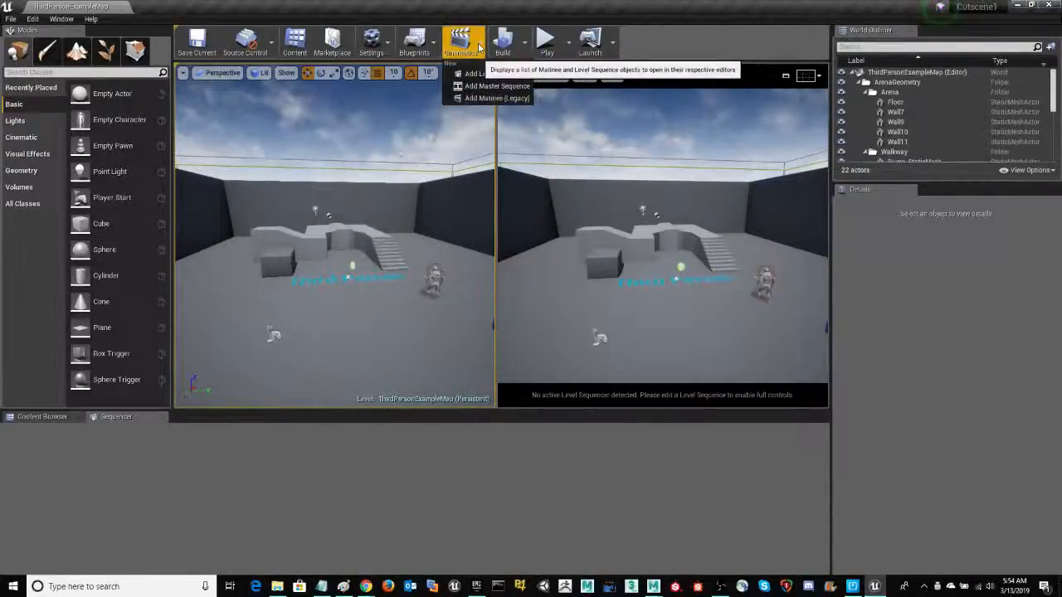
pyautogui.click(490, 75)
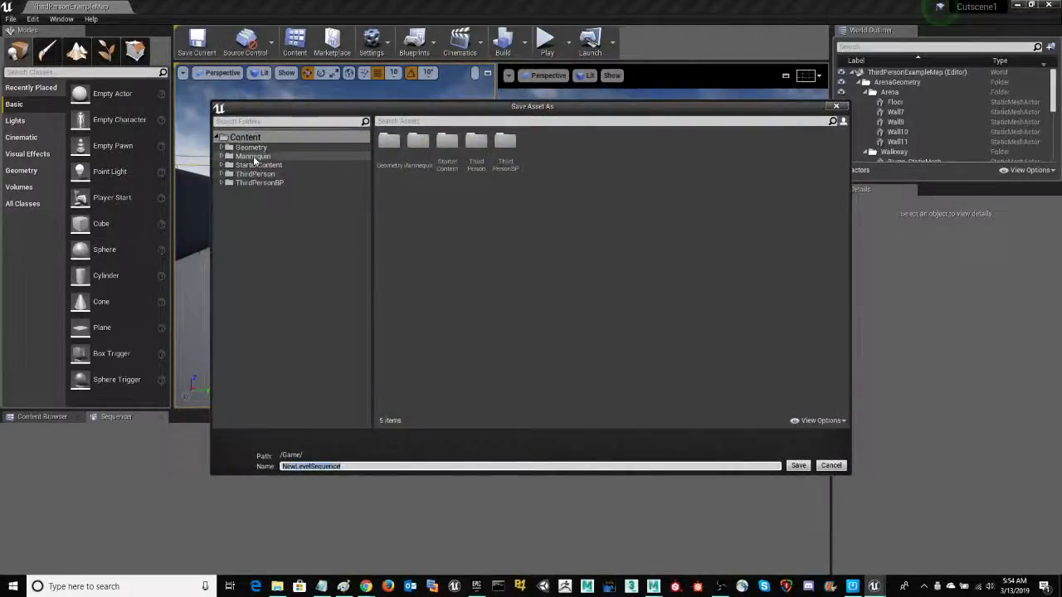
pyautogui.click(360, 466)
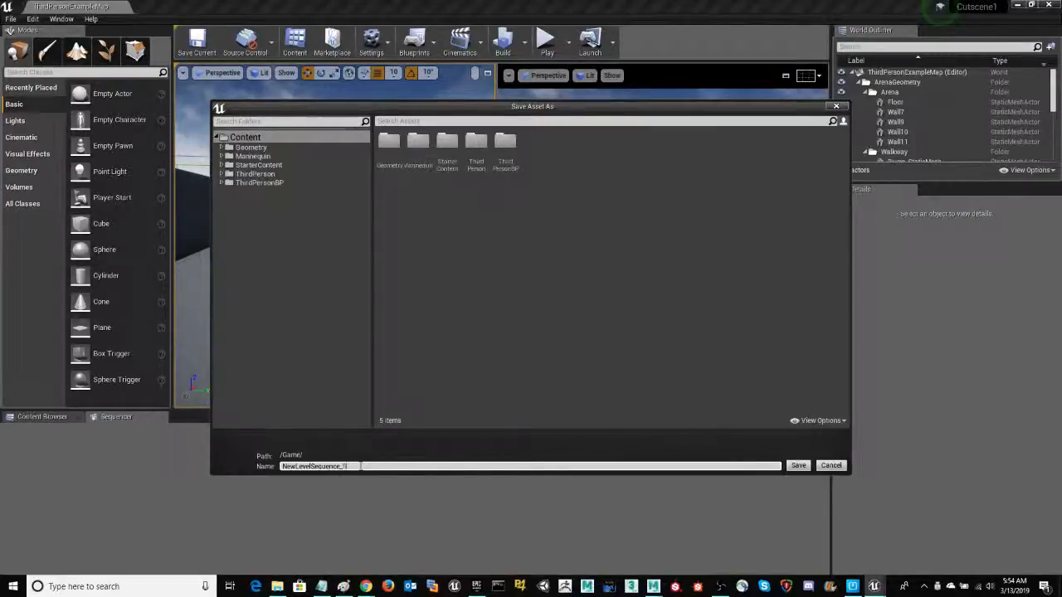
pyautogui.write('_Cutscene')
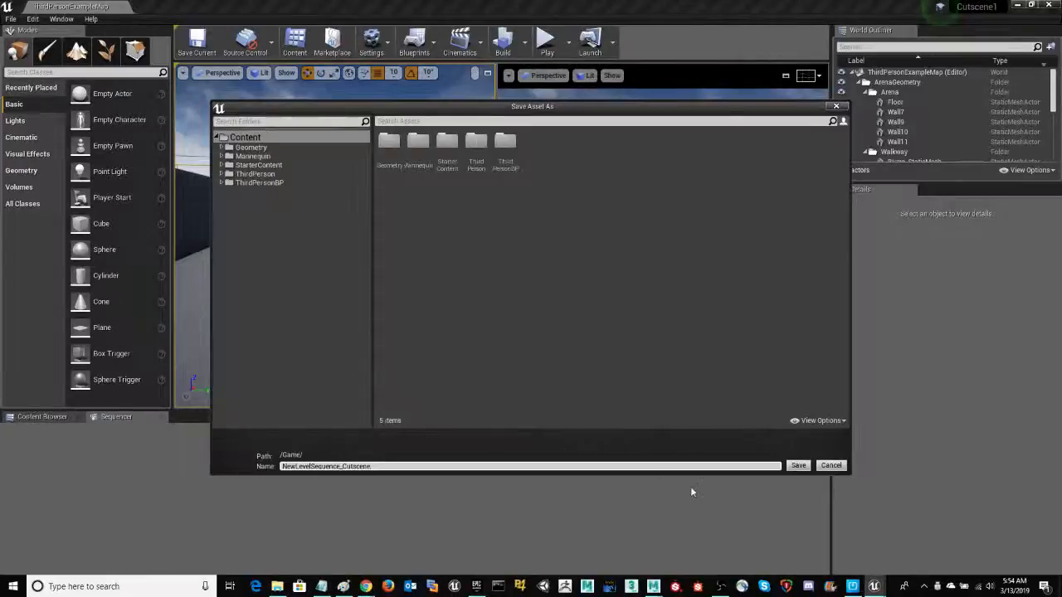
pyautogui.click(798, 466)
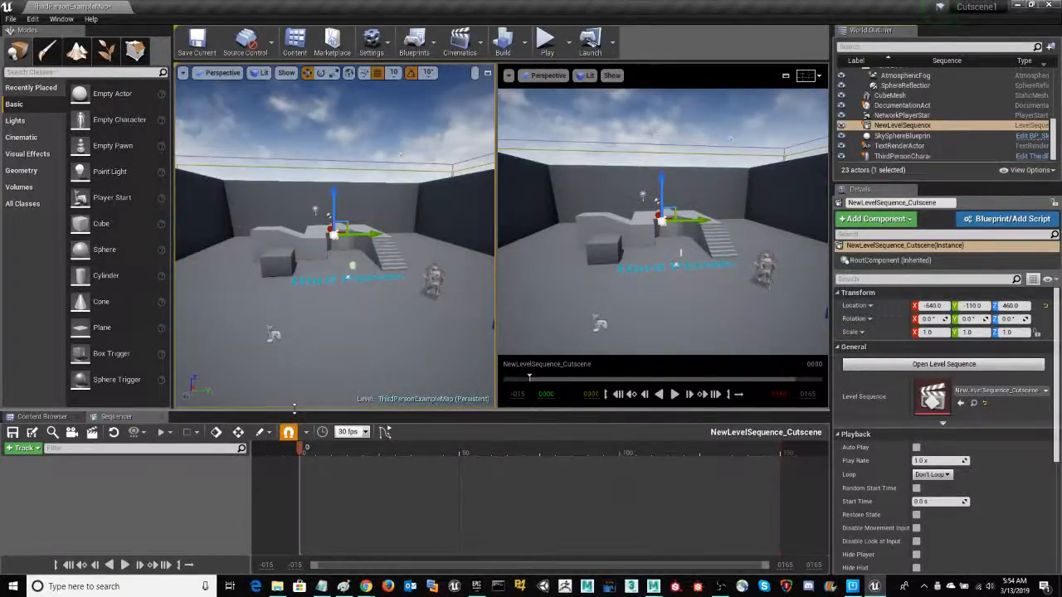
# Enlarge the Sequencer area, create a new camera as the current camera cut, and key its Transform at frame 0
pyautogui.moveTo(294, 408); pyautogui.dragTo(293, 360)
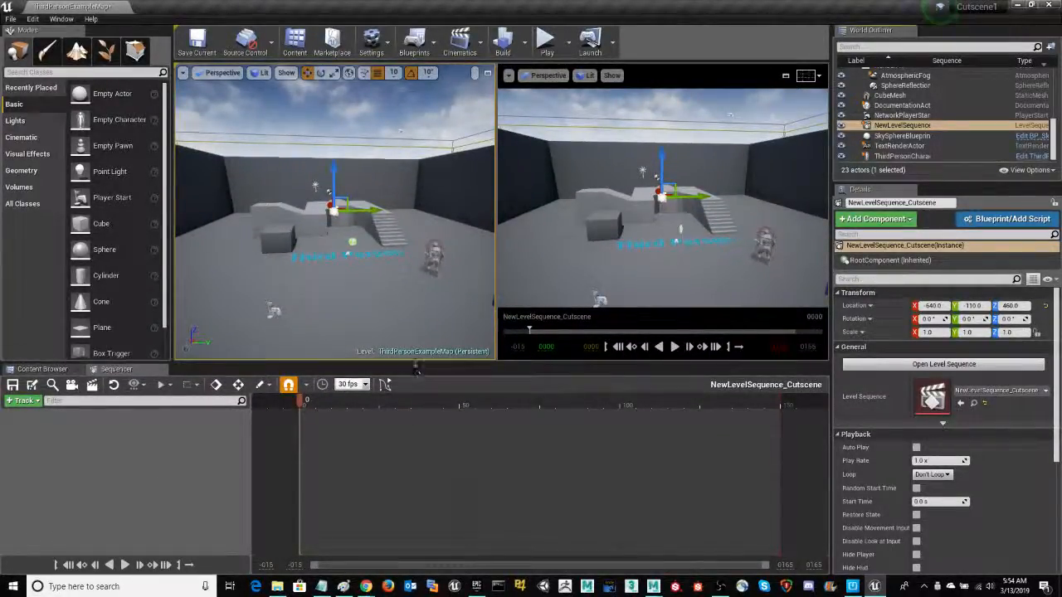
pyautogui.moveTo(415, 369); pyautogui.dragTo(416, 345)
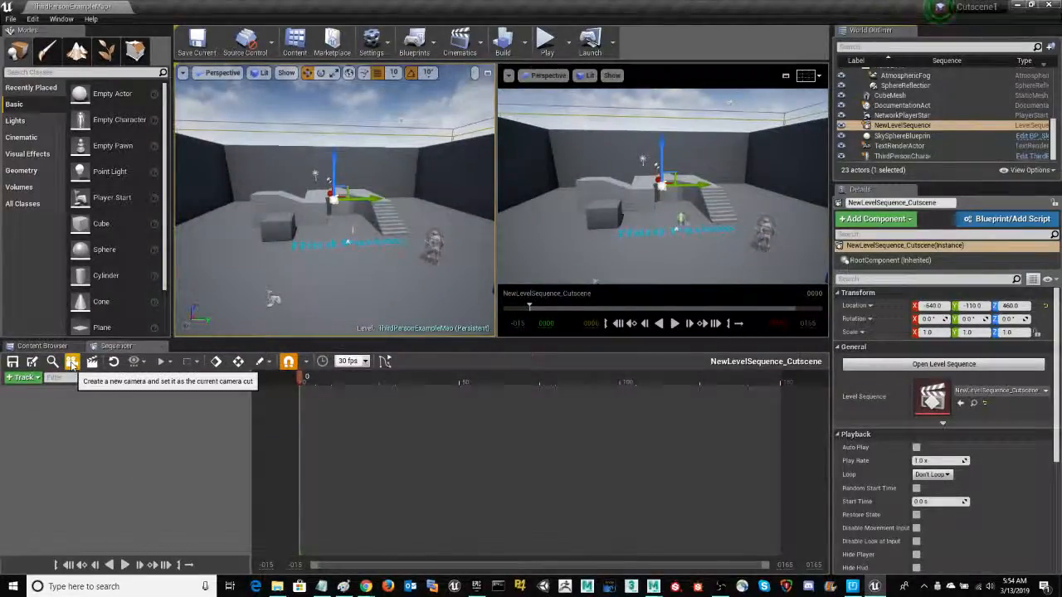
pyautogui.click(72, 363)
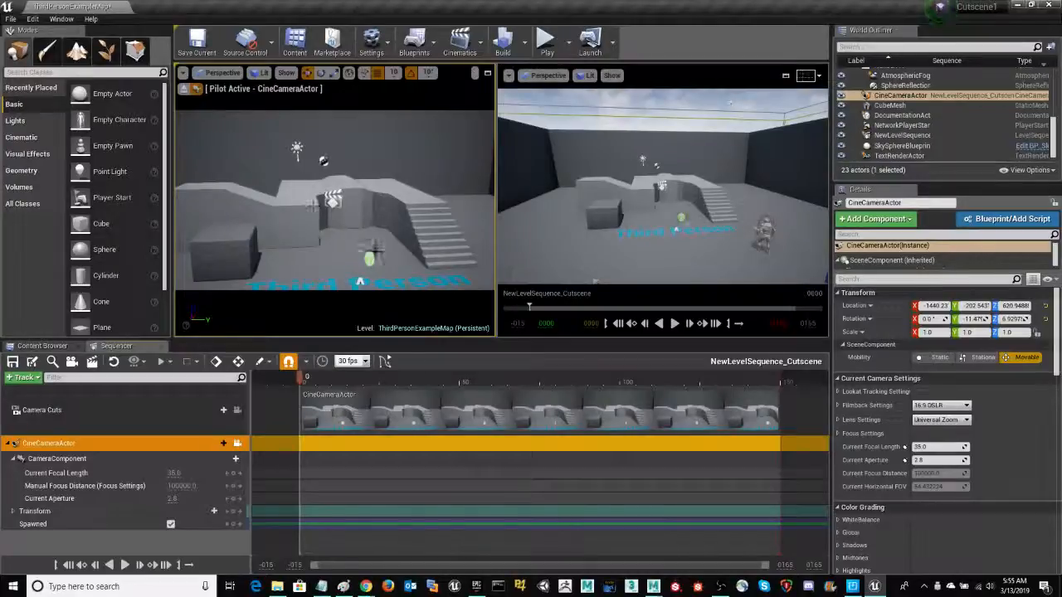
pyautogui.click(234, 513)
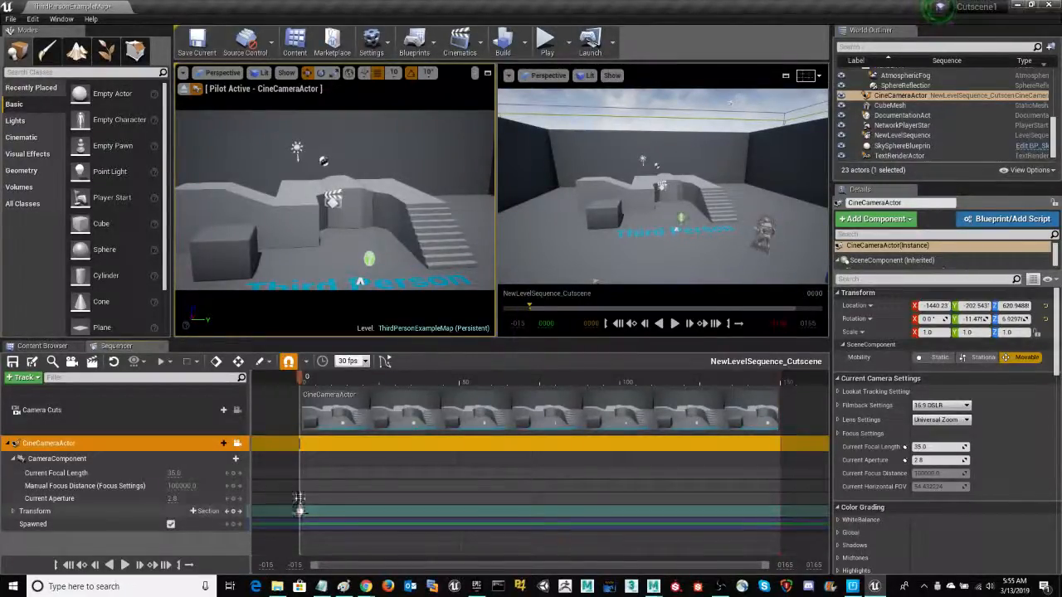
# At frame 35, fly the piloted camera forward and down toward the curved wall, and key its Transform there
pyautogui.moveTo(301, 380); pyautogui.dragTo(410, 379)
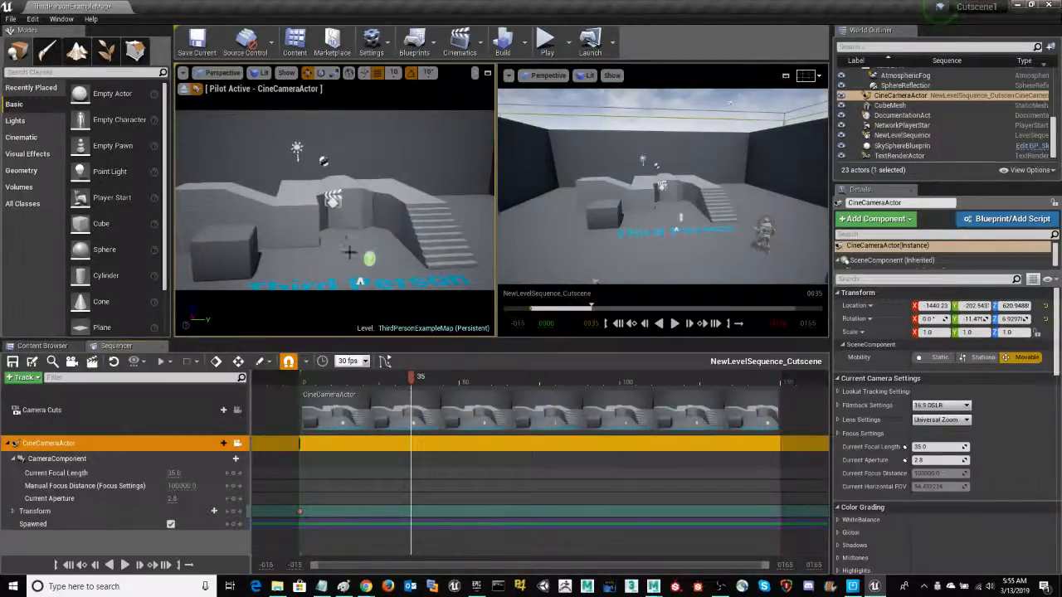
pyautogui.moveTo(355, 246)
pyautogui.mouseDown(button='right')
pyautogui.moveTo(349, 239)
pyautogui.moveTo(356, 255)
pyautogui.moveTo(358, 246)
pyautogui.mouseUp(button='right')
pyautogui.press('w')
pyautogui.press('w')
pyautogui.press('w')
pyautogui.press('w')
pyautogui.press('q')
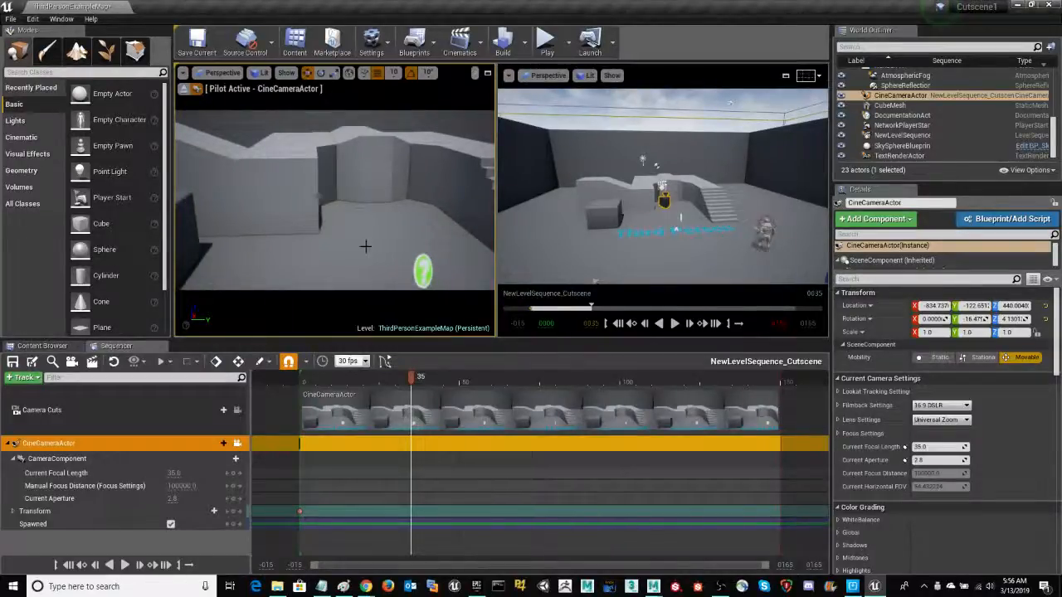
pyautogui.click(234, 511)
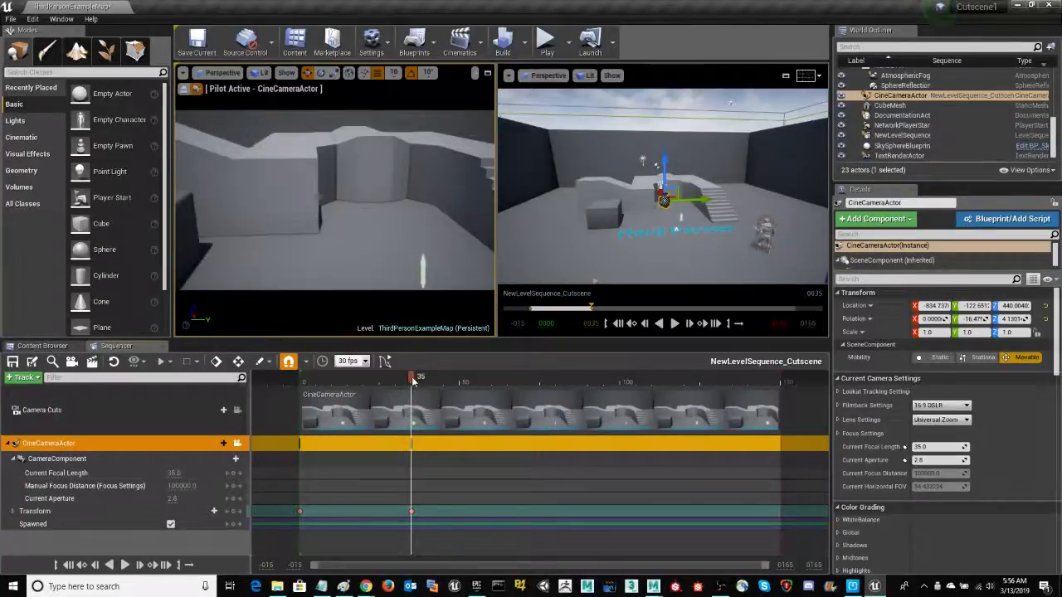
# Scrub and play the sequence to review the camera move, and return the playhead to the start
pyautogui.moveTo(413, 380)
pyautogui.mouseDown()
pyautogui.moveTo(308, 390)
pyautogui.moveTo(413, 392)
pyautogui.moveTo(410, 379)
pyautogui.moveTo(345, 396)
pyautogui.mouseUp()
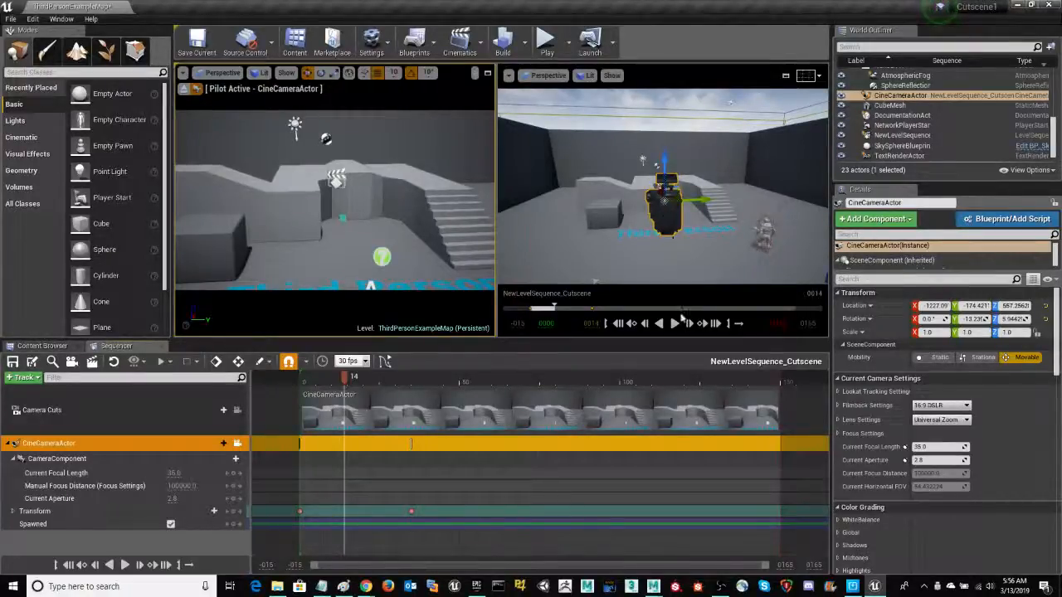
pyautogui.click(675, 324)
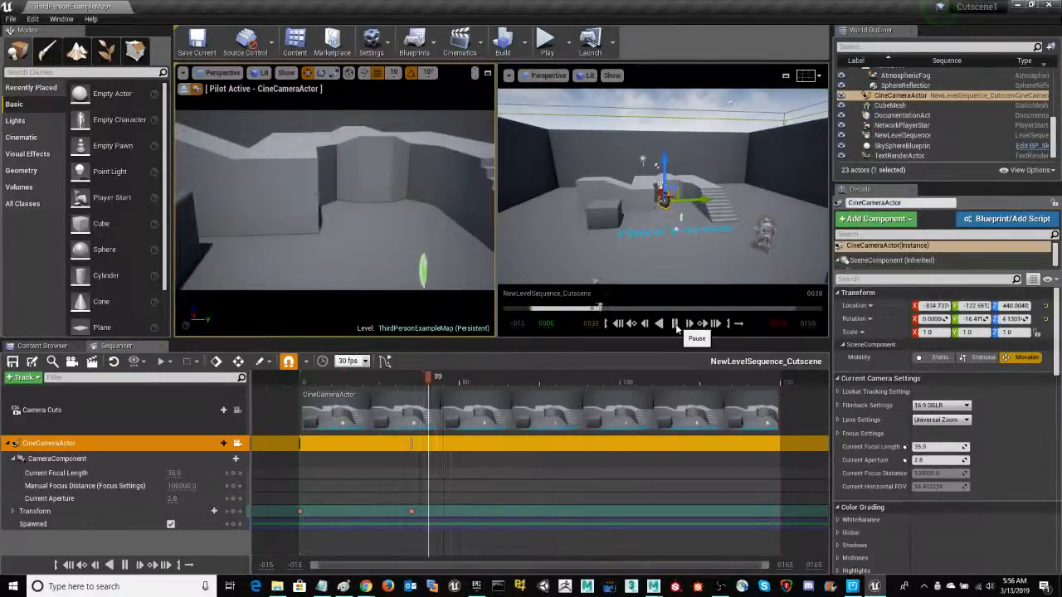
pyautogui.click(675, 324)
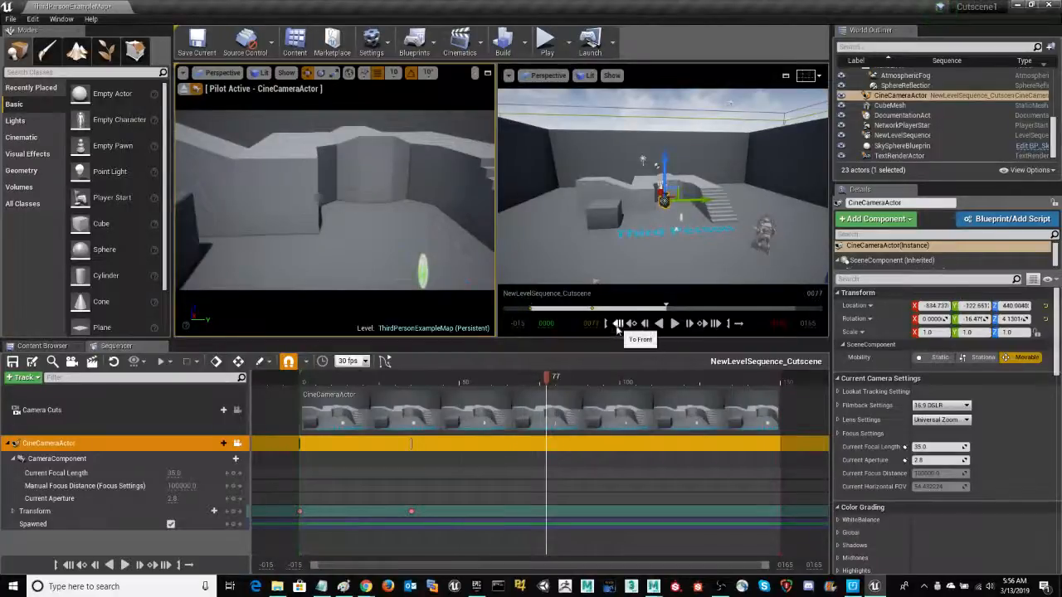
pyautogui.click(617, 328)
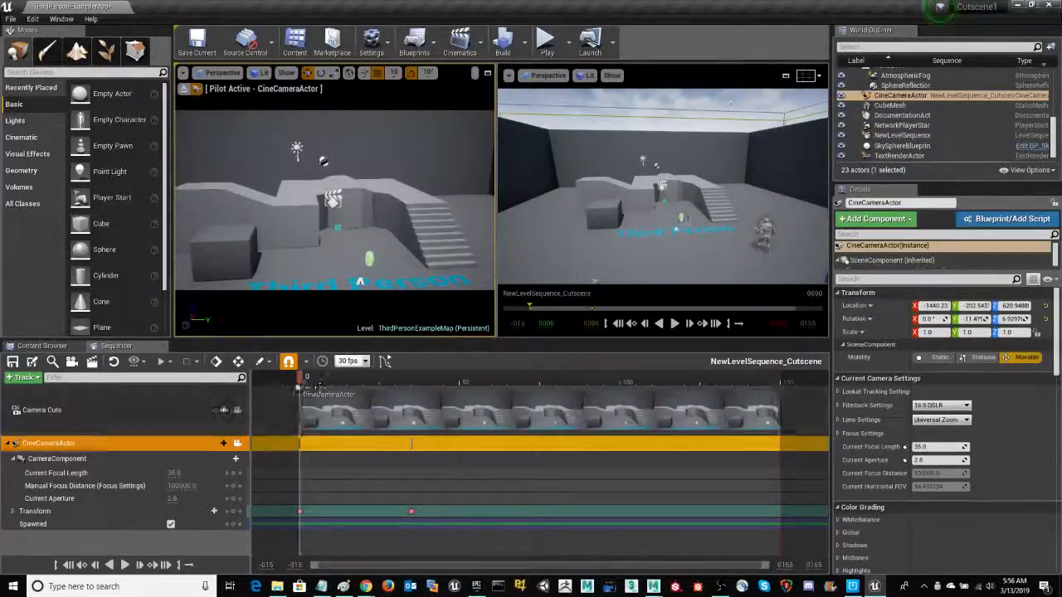
# Lock the cinematic viewport to the camera cuts, play the sequence through it, and rewind to the start
pyautogui.moveTo(300, 380); pyautogui.dragTo(331, 379)
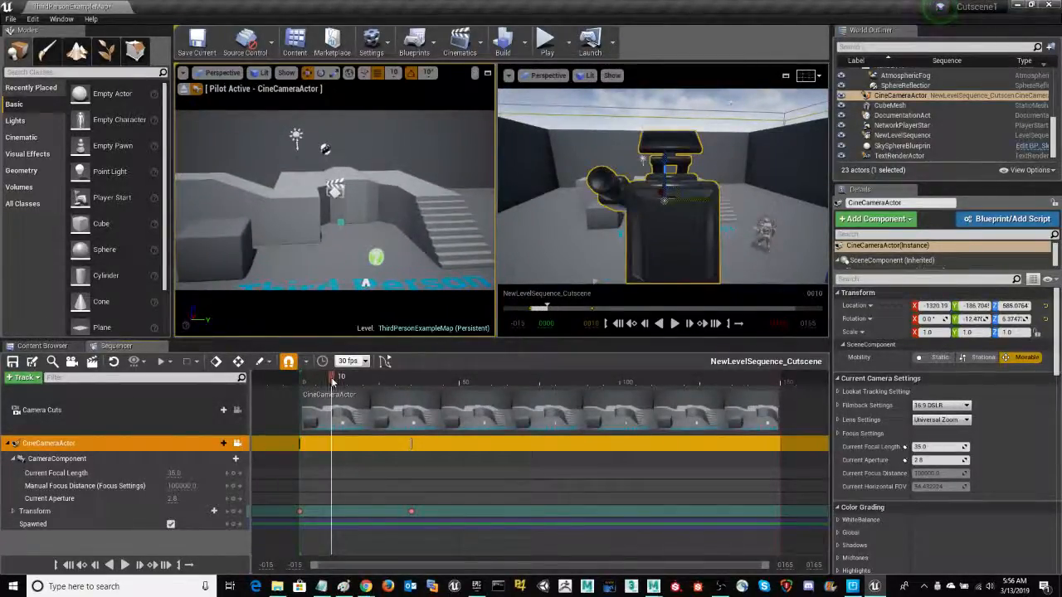
pyautogui.click(236, 410)
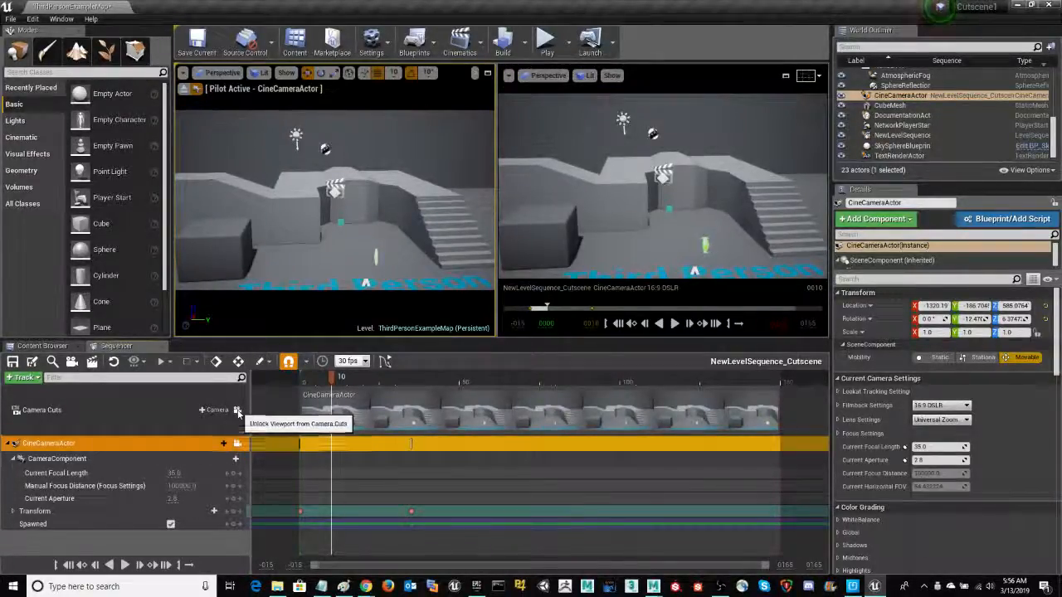
pyautogui.moveTo(335, 381); pyautogui.dragTo(300, 386)
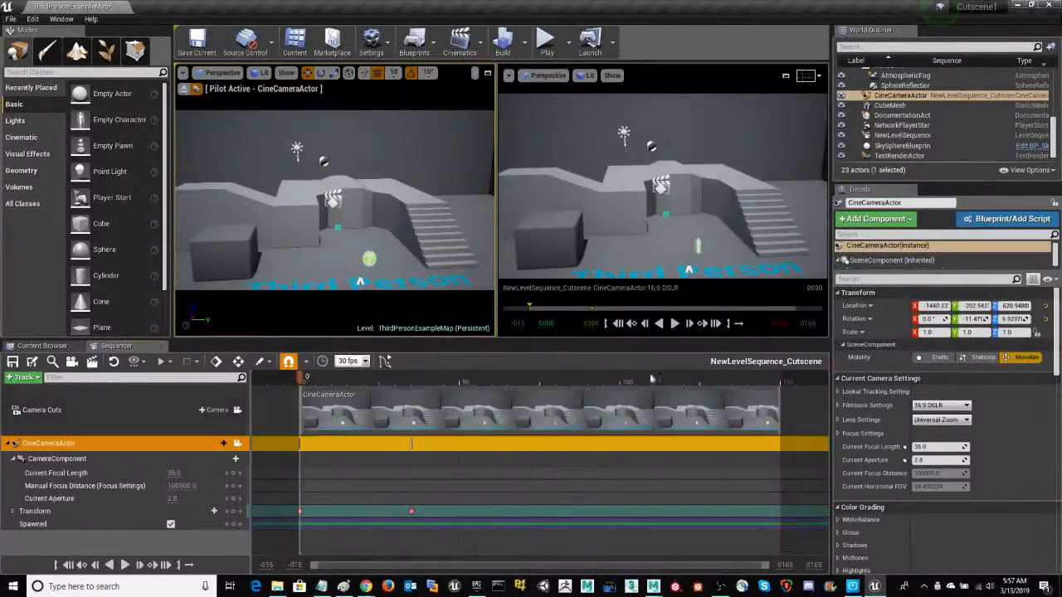
pyautogui.click(675, 323)
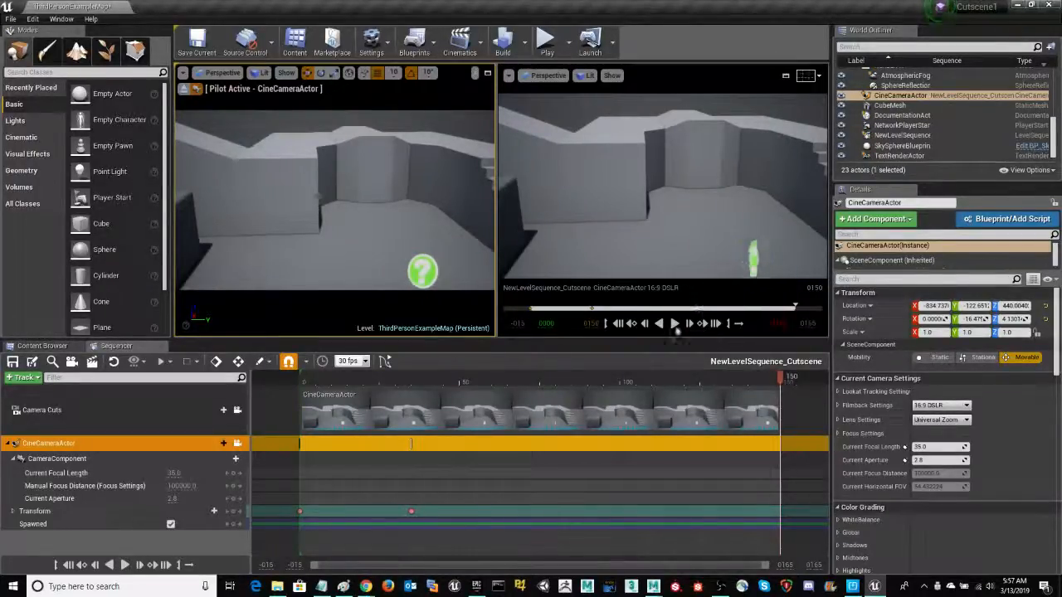
pyautogui.click(619, 323)
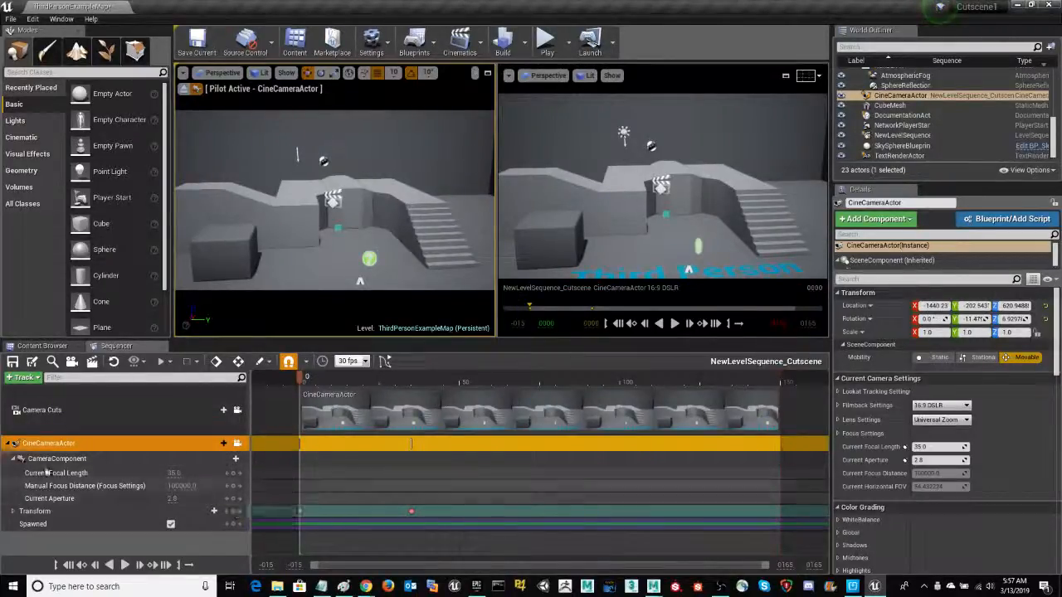
# Collapse the first camera's tracks and add a second camera as the current camera cut
pyautogui.click(10, 444)
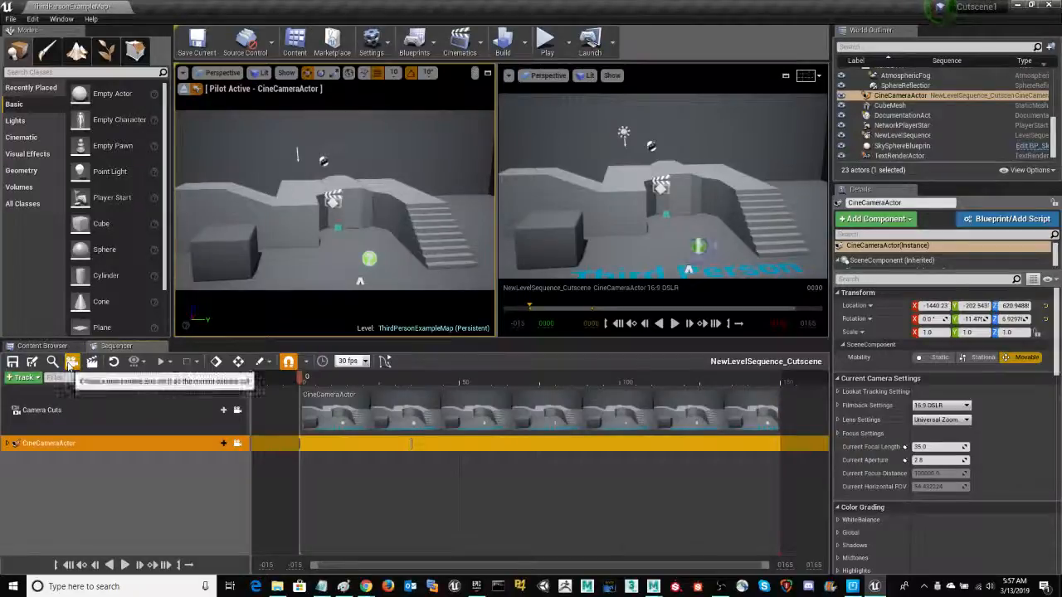
pyautogui.click(72, 363)
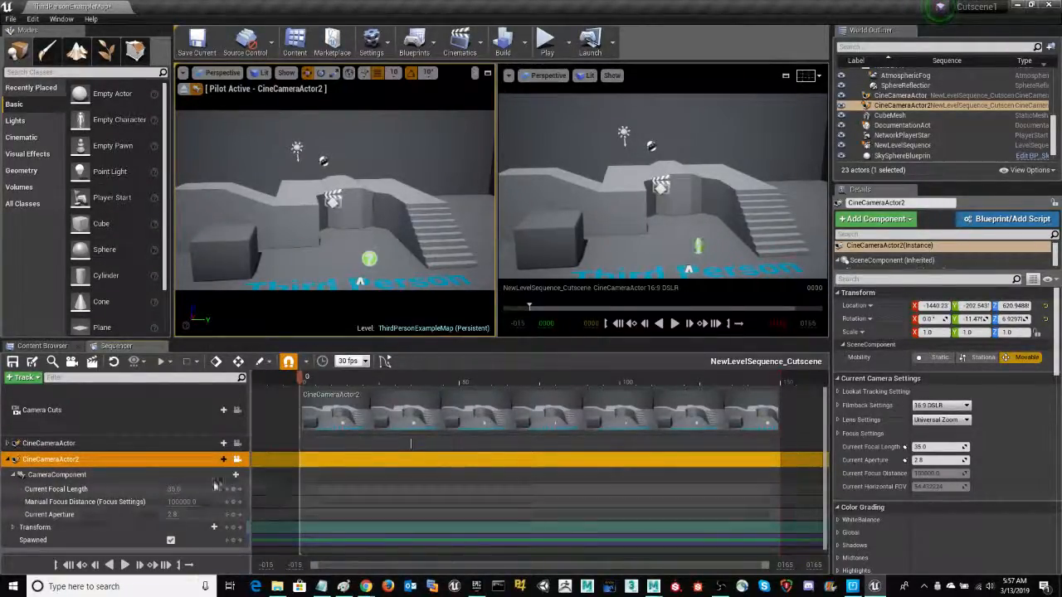
# Expand the first camera's tracks and move the playhead to its second Transform key at frame 35
pyautogui.click(9, 444)
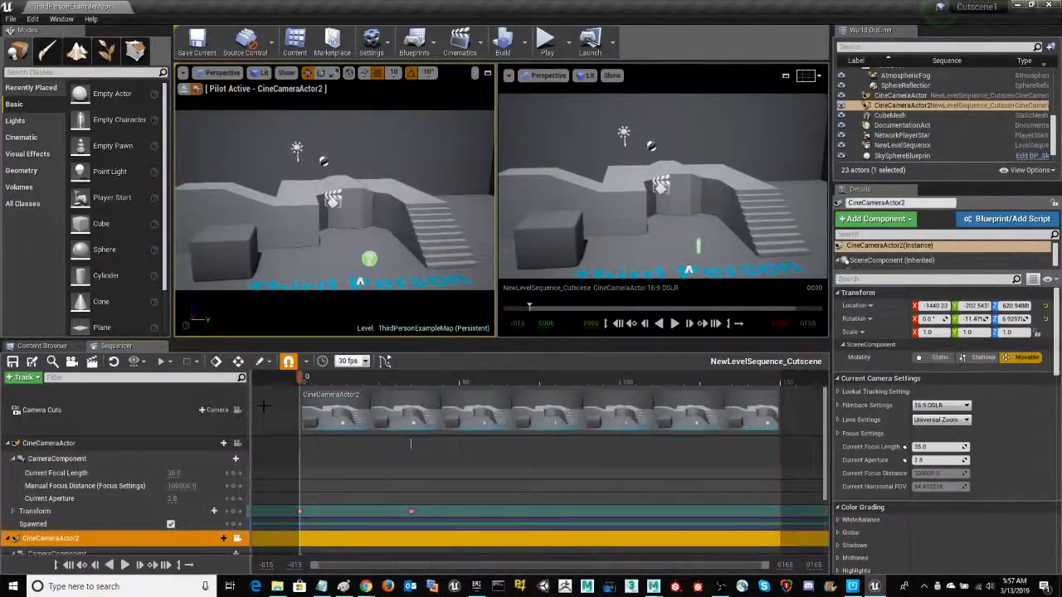
pyautogui.moveTo(300, 378); pyautogui.dragTo(410, 378)
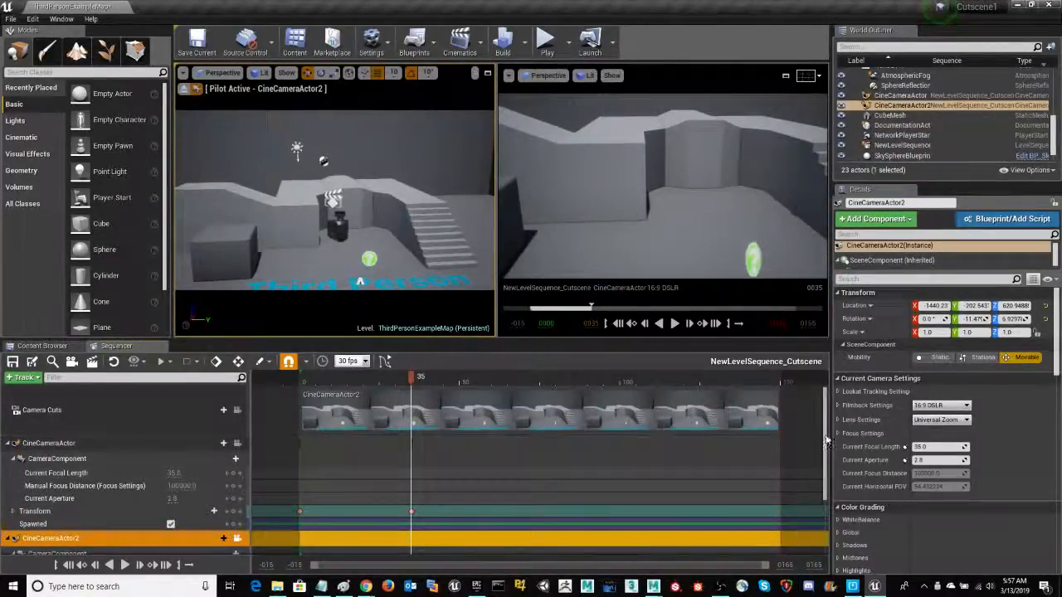
pyautogui.scroll(-2, 826, 449)
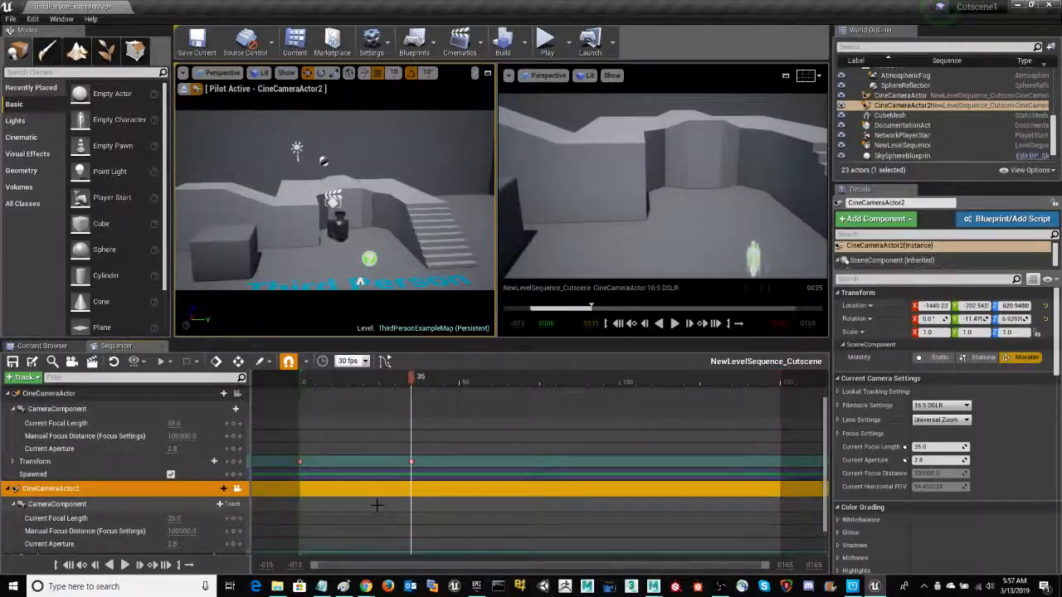
pyautogui.click(249, 465)
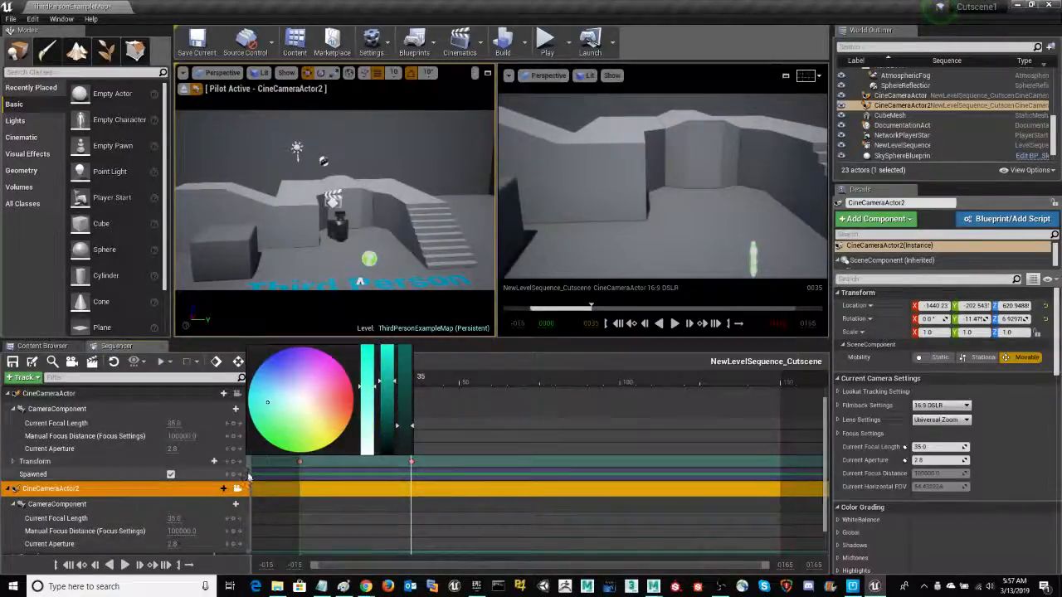
pyautogui.scroll(-1, 209, 515)
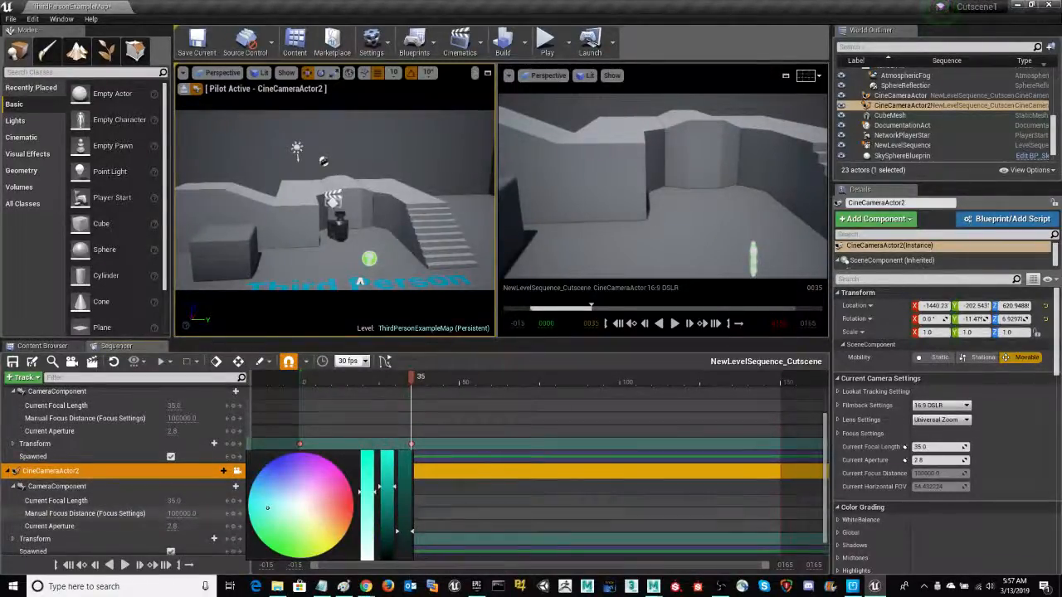
pyautogui.moveTo(825, 484); pyautogui.dragTo(829, 497)
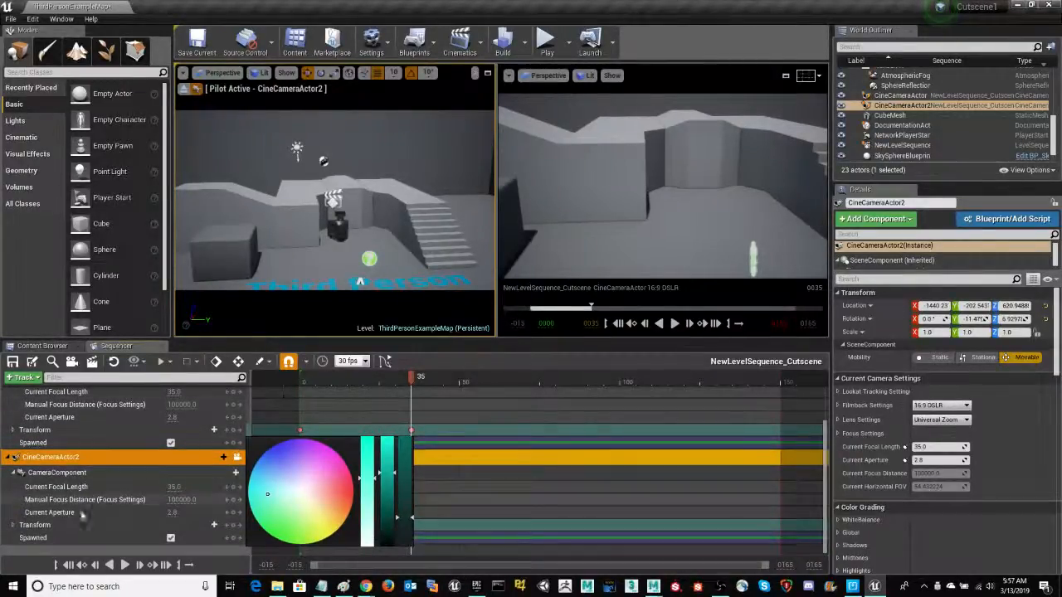
# Add a Transform key for the second camera at frame 35, keeping that camera selected rather than the floor
pyautogui.click(59, 526)
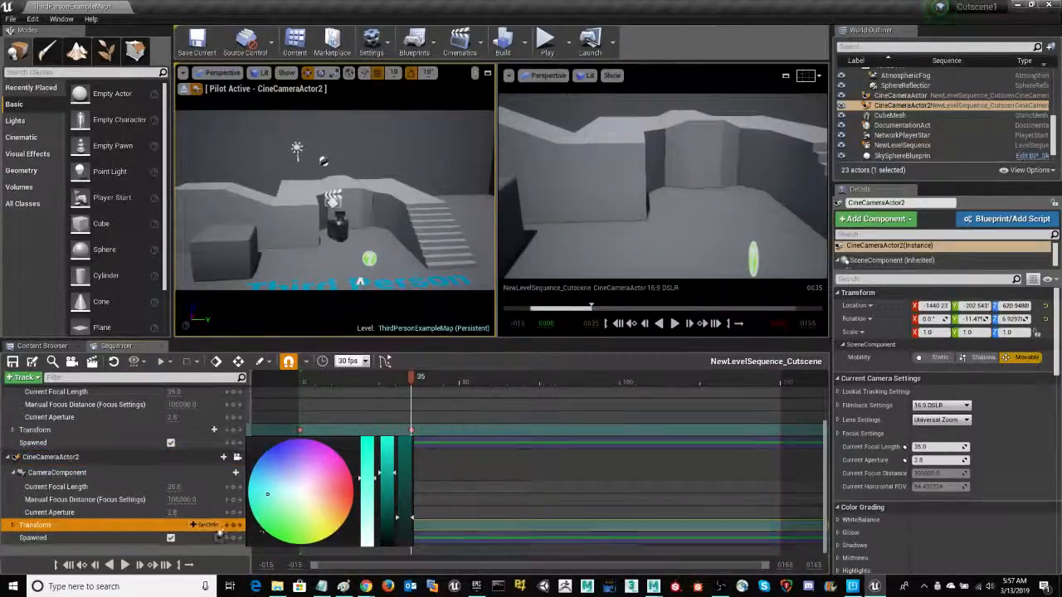
pyautogui.click(234, 527)
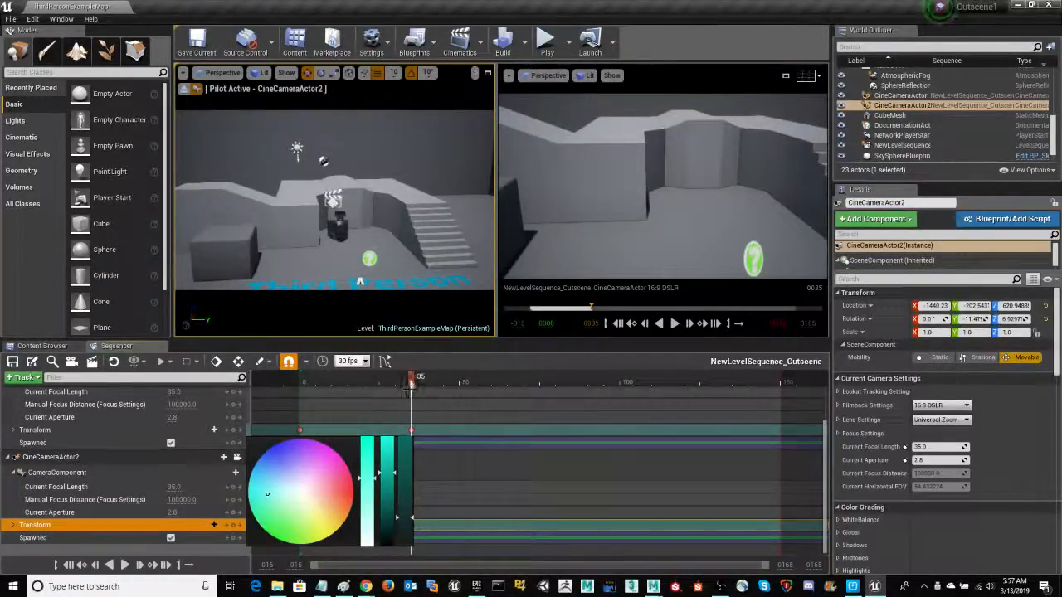
pyautogui.moveTo(423, 380)
pyautogui.mouseDown()
pyautogui.moveTo(522, 381)
pyautogui.moveTo(414, 391)
pyautogui.mouseUp()
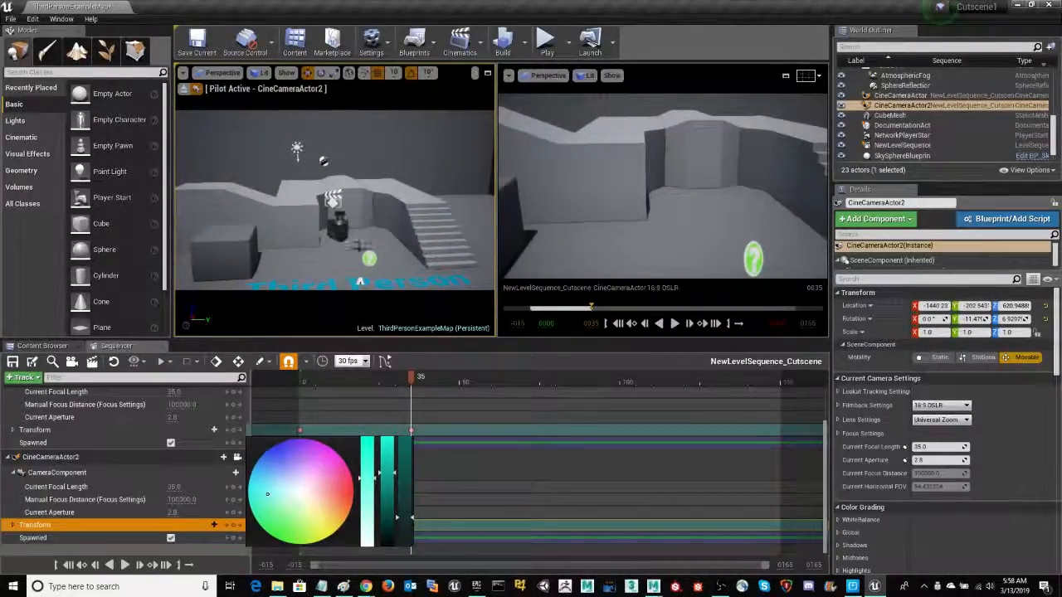
pyautogui.click(352, 247)
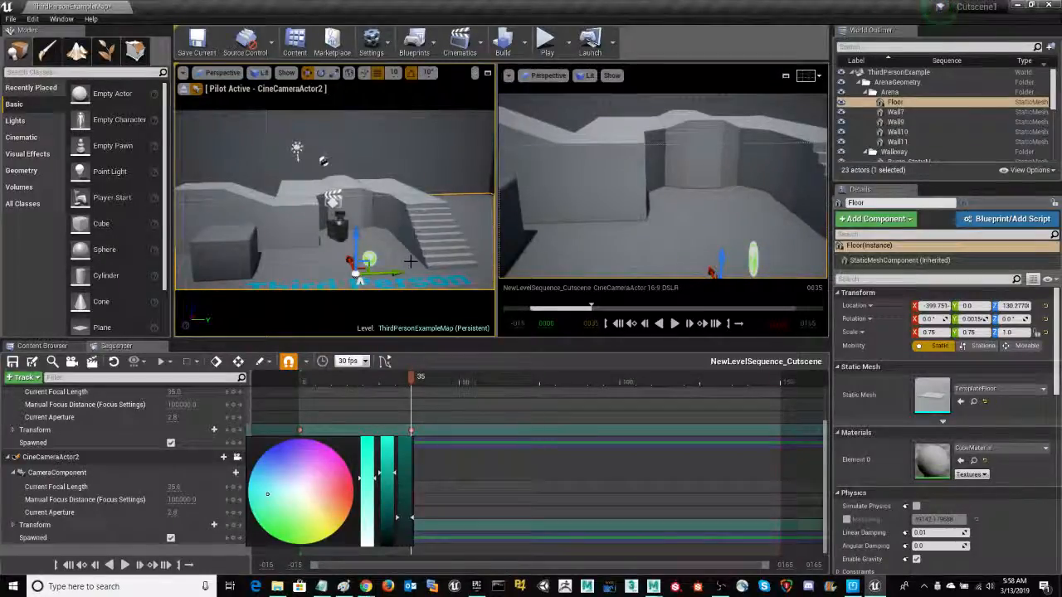
pyautogui.click(93, 459)
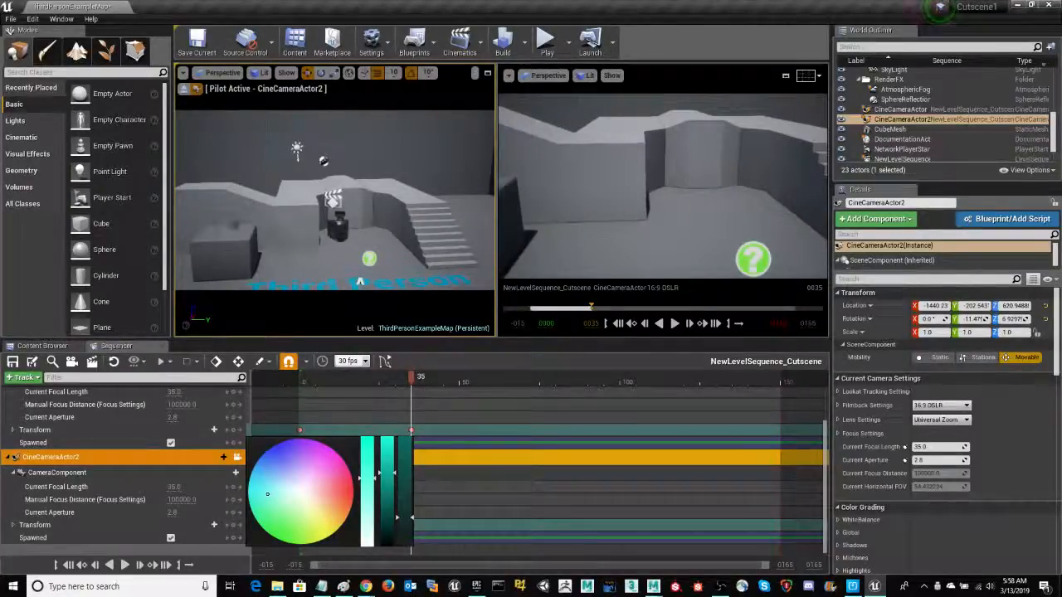
pyautogui.click(67, 526)
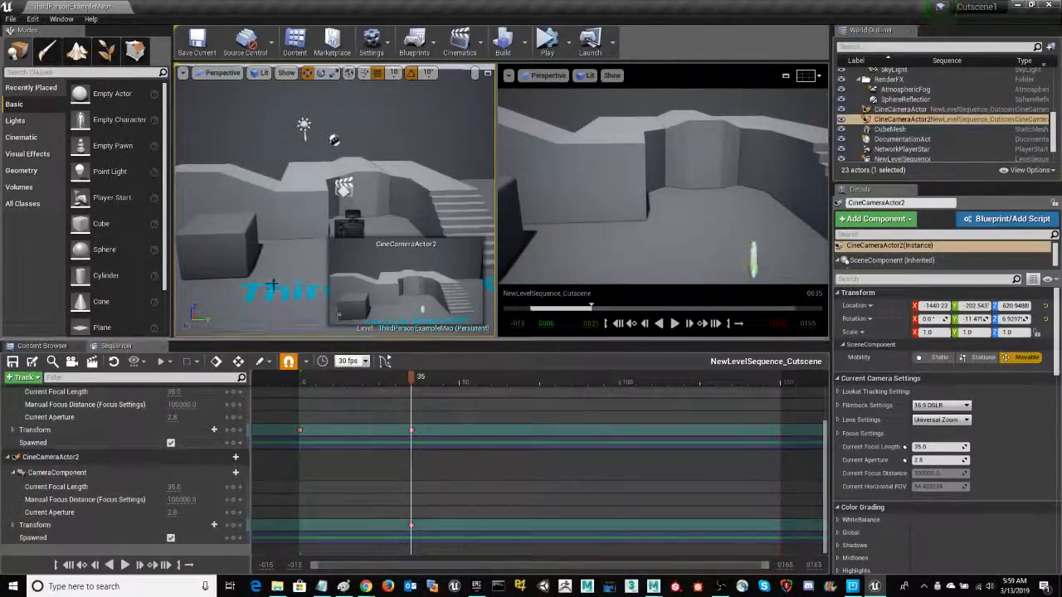
# With the second camera selected, fly the perspective view to frame the cube, walls and blue floor text, and key its Transform at frame 35
pyautogui.moveTo(300, 281)
pyautogui.mouseDown(button='right')
pyautogui.moveTo(305, 269)
pyautogui.moveTo(323, 286)
pyautogui.moveTo(305, 296)
pyautogui.mouseUp(button='right')
pyautogui.press('w')
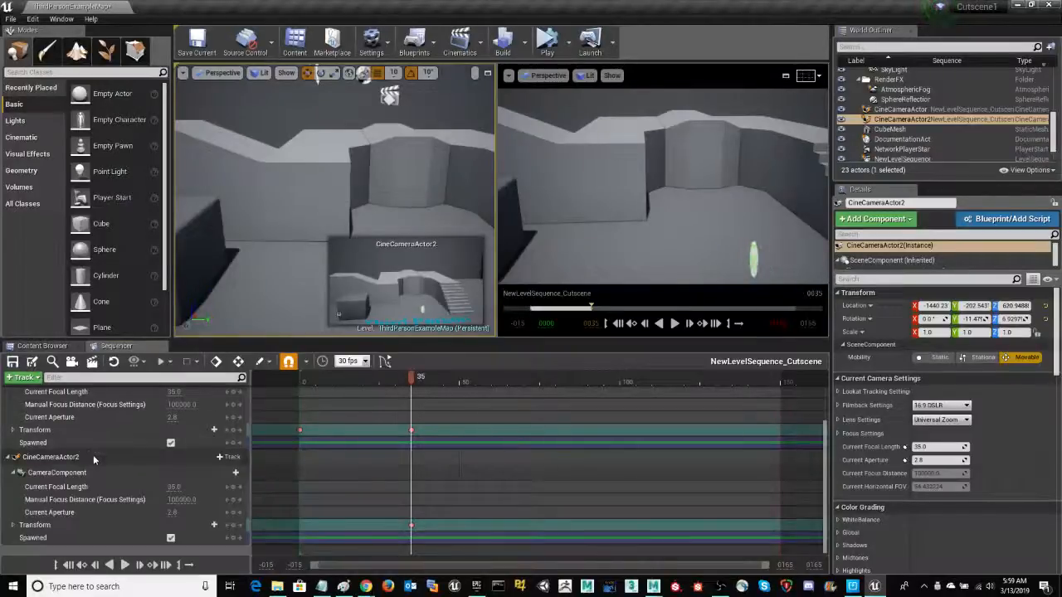
pyautogui.click(93, 458)
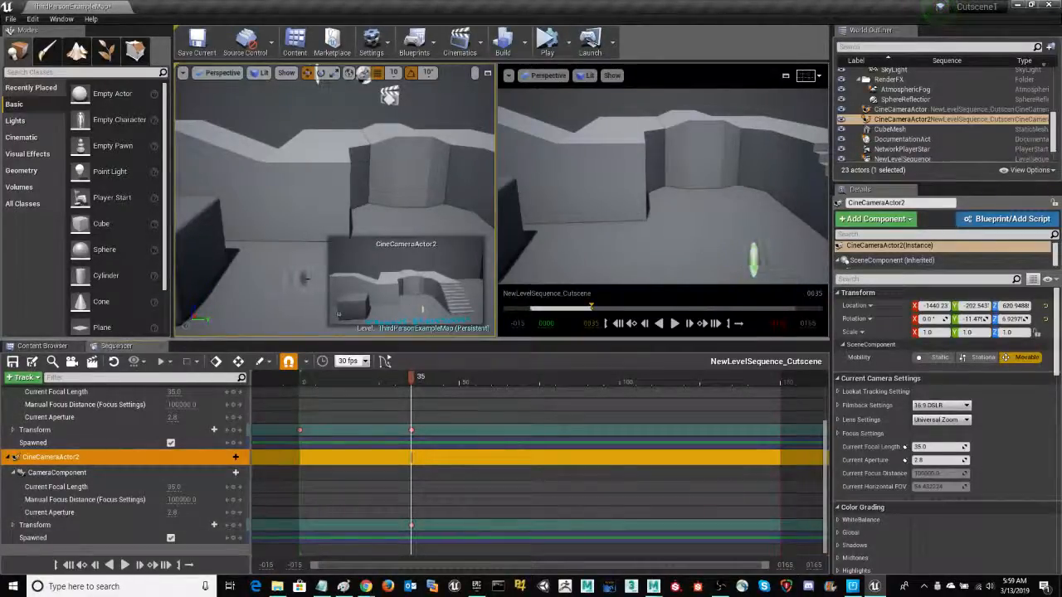
pyautogui.moveTo(304, 278); pyautogui.dragTo(305, 278, button='right')
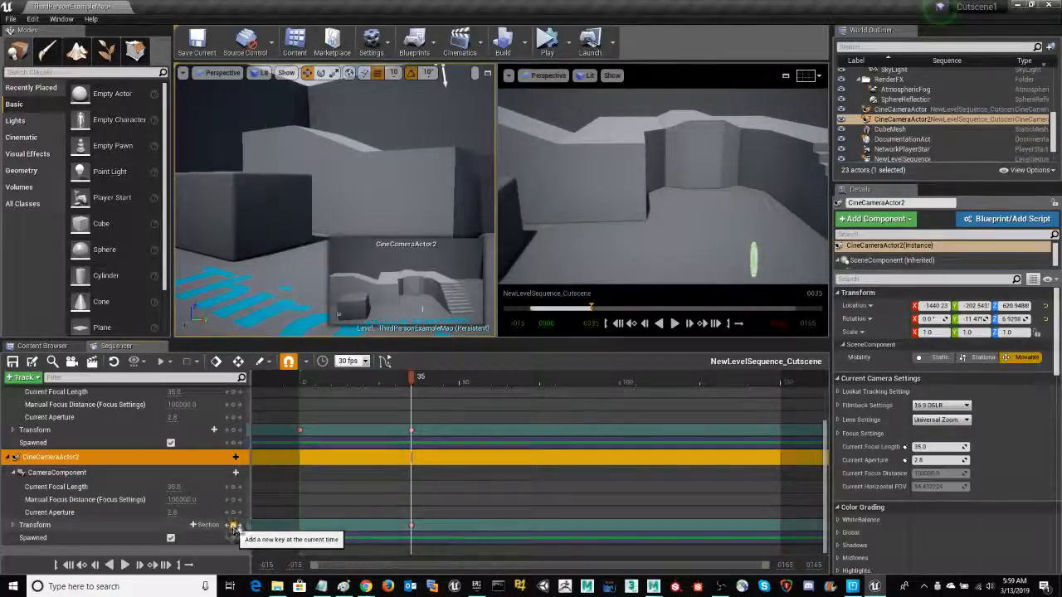
# At frame 69, lower the perspective view to show the walls and sky, key the second camera's Transform, and return to frame 35
pyautogui.moveTo(433, 384); pyautogui.dragTo(519, 389)
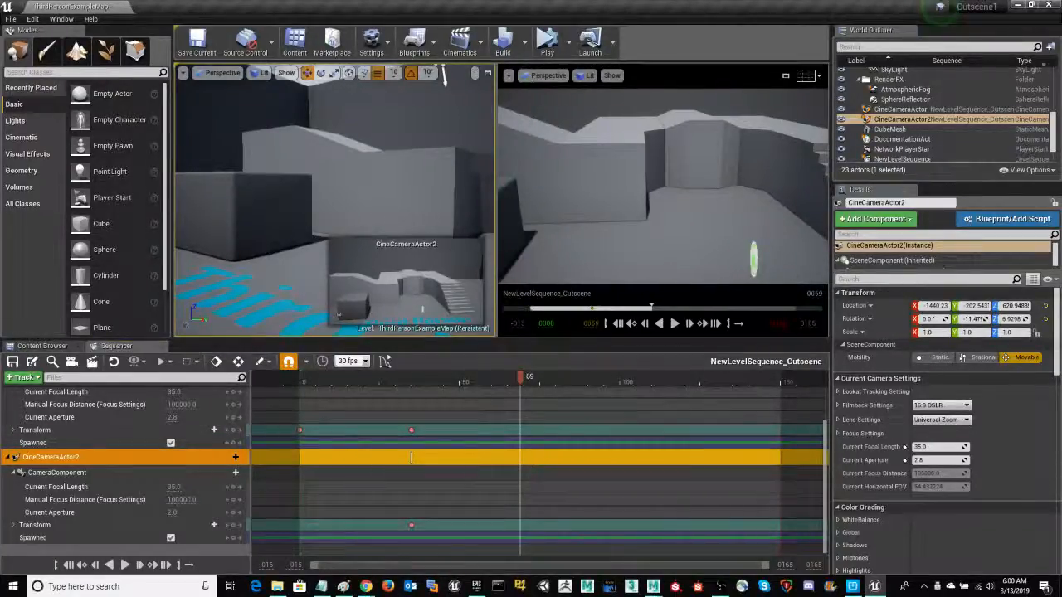
pyautogui.moveTo(335, 199); pyautogui.dragTo(404, 79, button='right')
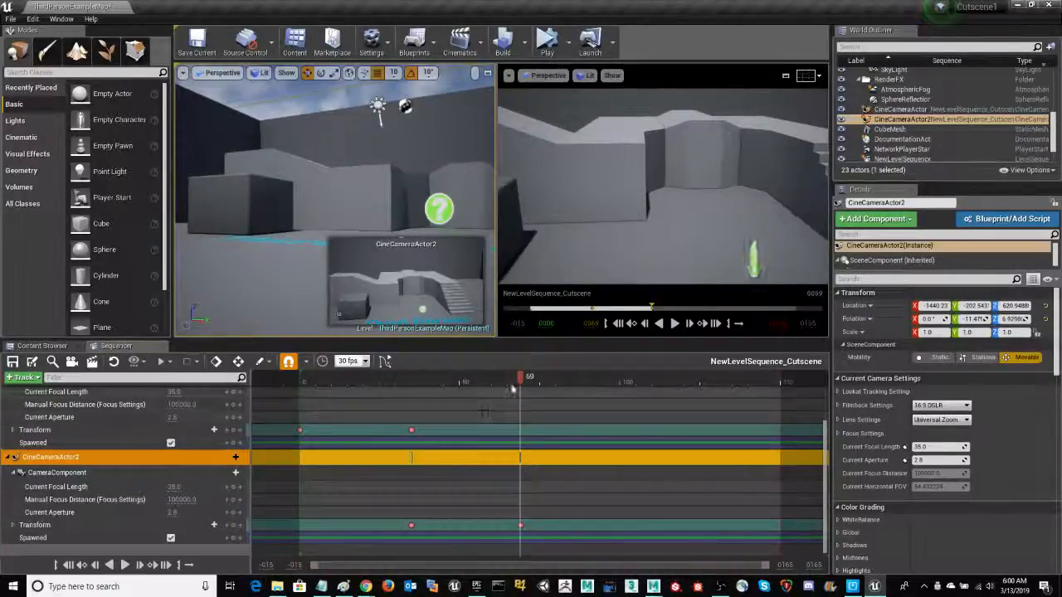
pyautogui.moveTo(521, 379); pyautogui.dragTo(411, 390)
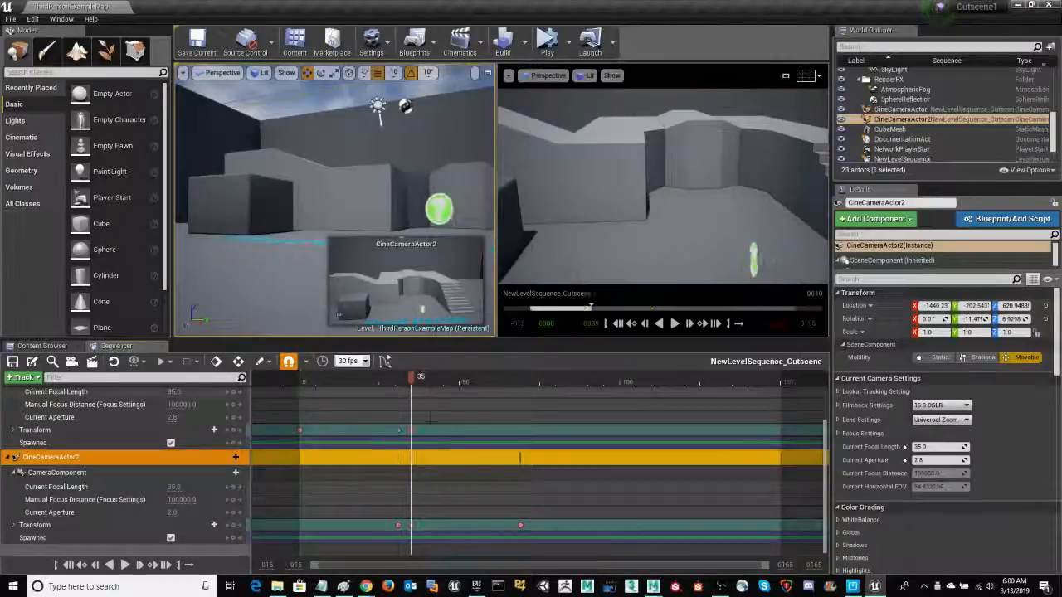